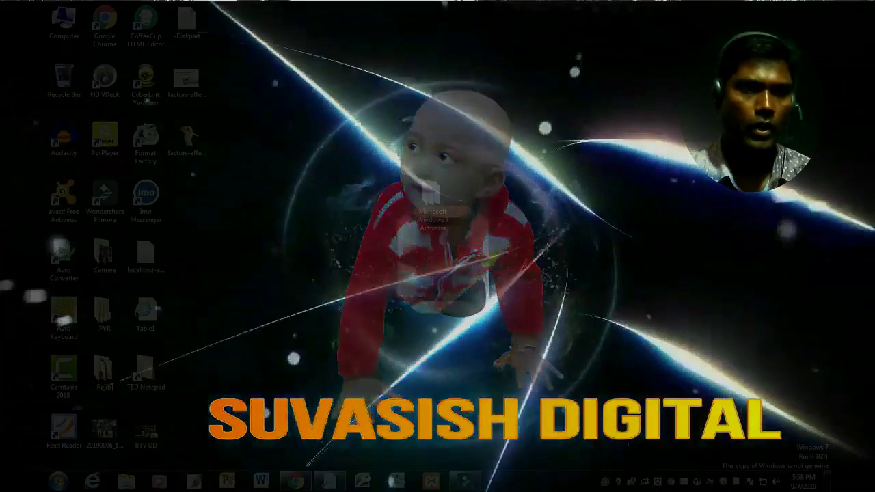
Refresh the desktop repeatedly from its context menu.
{"action": "right_click", "coordinate": [523, 166]}
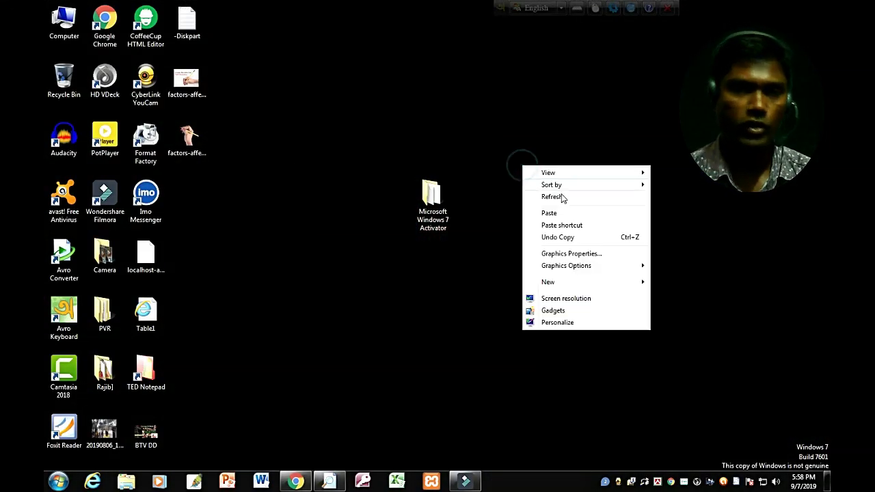
{"action": "left_click", "coordinate": [562, 198]}
{"action": "right_click", "coordinate": [520, 157]}
{"action": "left_click", "coordinate": [547, 190]}
{"action": "right_click", "coordinate": [491, 164]}
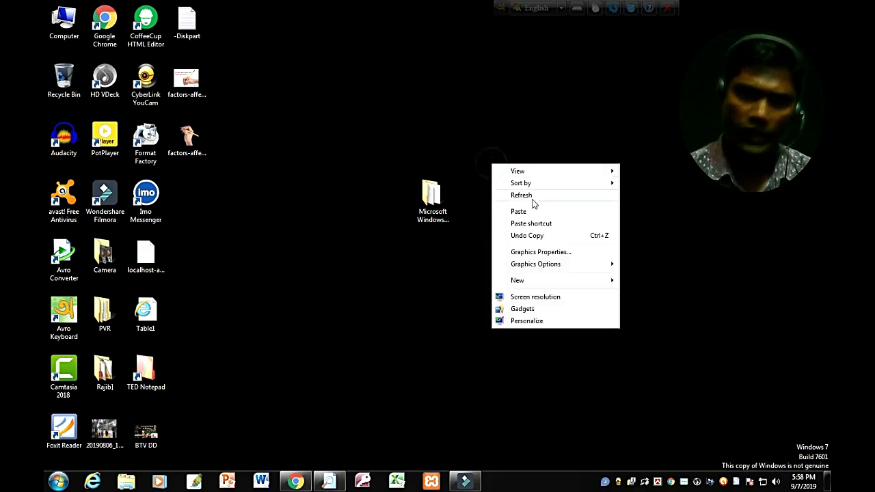
{"action": "left_click", "coordinate": [533, 200]}
{"action": "right_click", "coordinate": [493, 161]}
{"action": "left_click", "coordinate": [529, 193]}
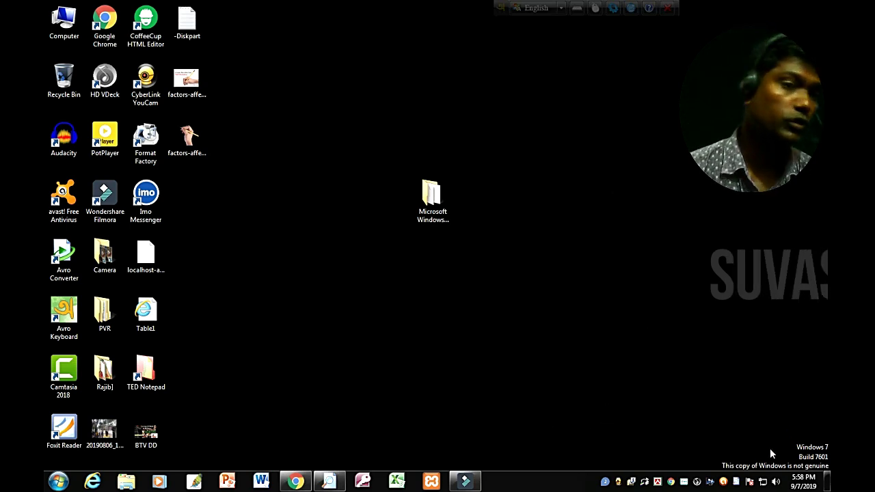
{"action": "right_click", "coordinate": [545, 217]}
{"action": "left_click", "coordinate": [583, 253]}
{"action": "right_click", "coordinate": [295, 261]}
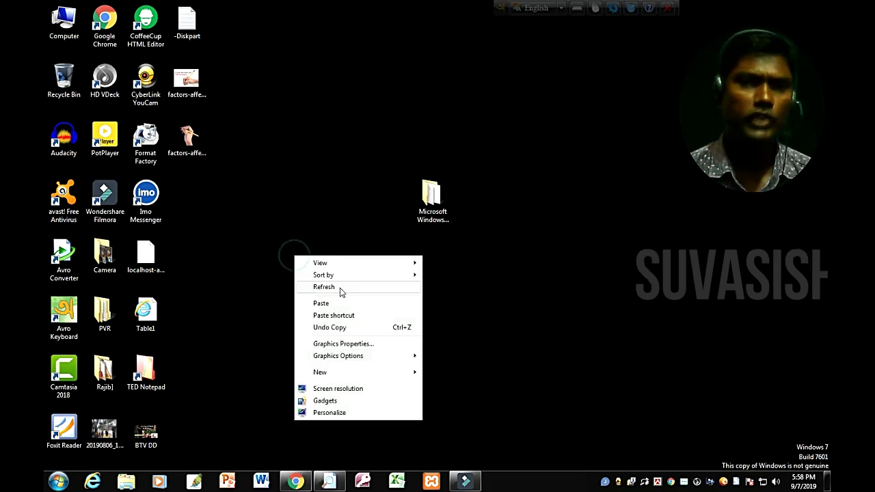
{"action": "left_click", "coordinate": [340, 288]}
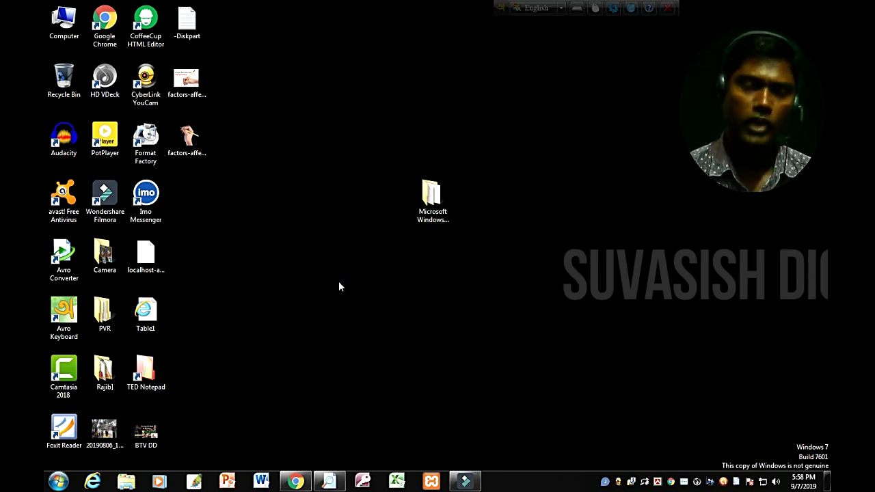
{"action": "right_click", "coordinate": [303, 241]}
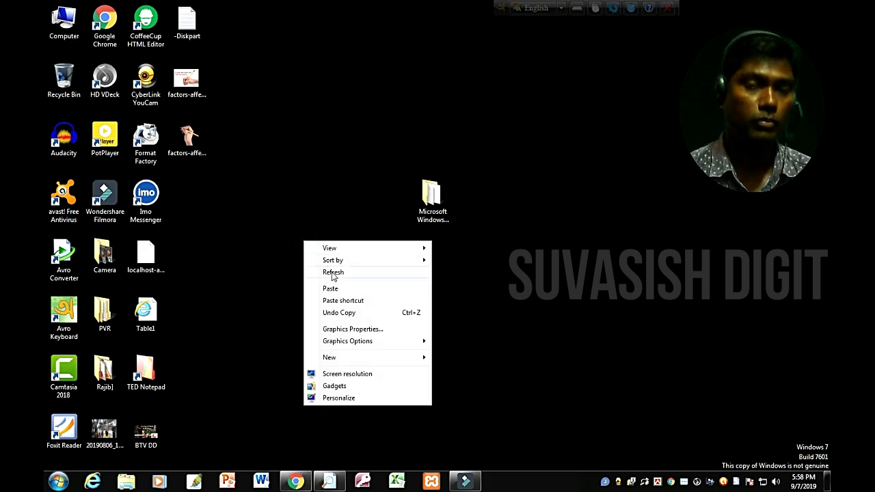
{"action": "left_click", "coordinate": [321, 272]}
{"action": "right_click", "coordinate": [291, 252]}
{"action": "left_click", "coordinate": [321, 283]}
{"action": "right_click", "coordinate": [291, 242]}
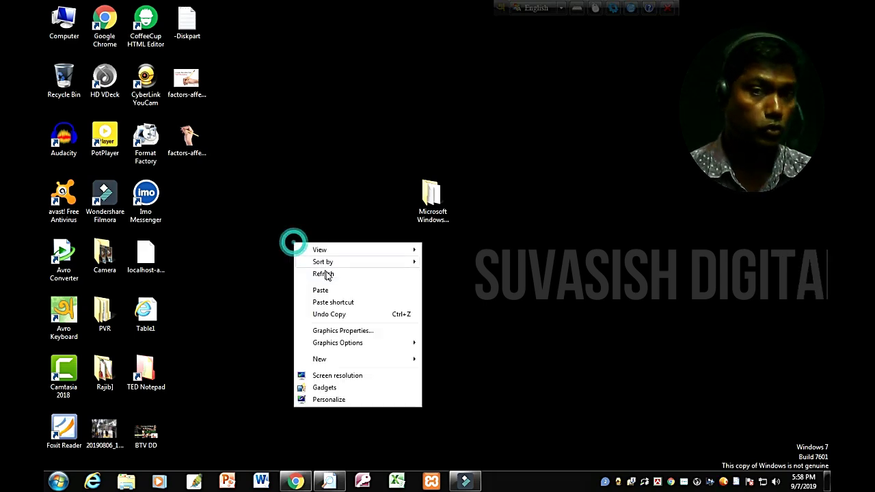
{"action": "left_click", "coordinate": [319, 274]}
{"action": "right_click", "coordinate": [267, 236]}
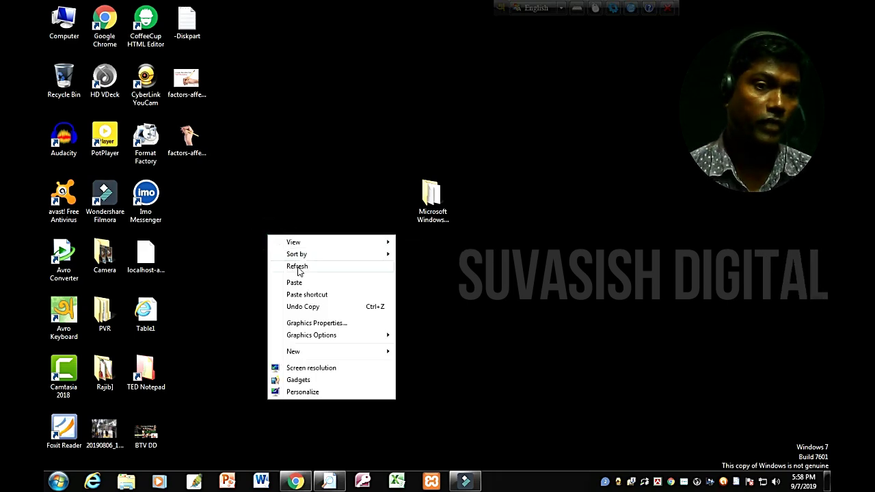
{"action": "left_click", "coordinate": [292, 266]}
{"action": "right_click", "coordinate": [252, 225]}
{"action": "left_click", "coordinate": [286, 257]}
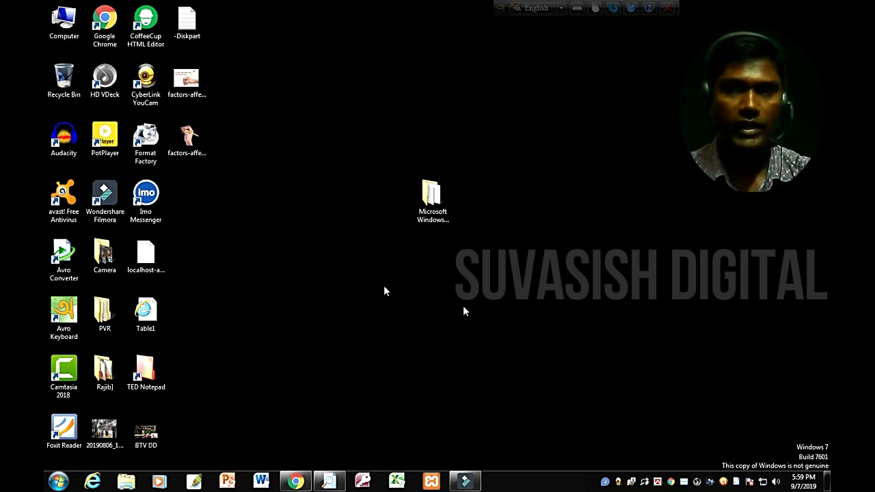
Open Computer's Properties to show the System page with Windows 7 Ultimate needing activation.
{"action": "right_click", "coordinate": [353, 267]}
{"action": "right_click", "coordinate": [301, 264]}
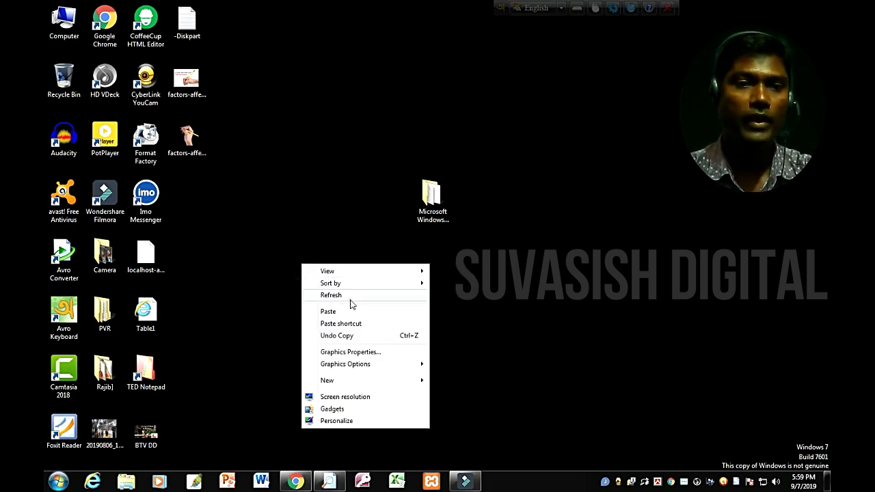
{"action": "right_click", "coordinate": [289, 248]}
{"action": "right_click", "coordinate": [280, 222]}
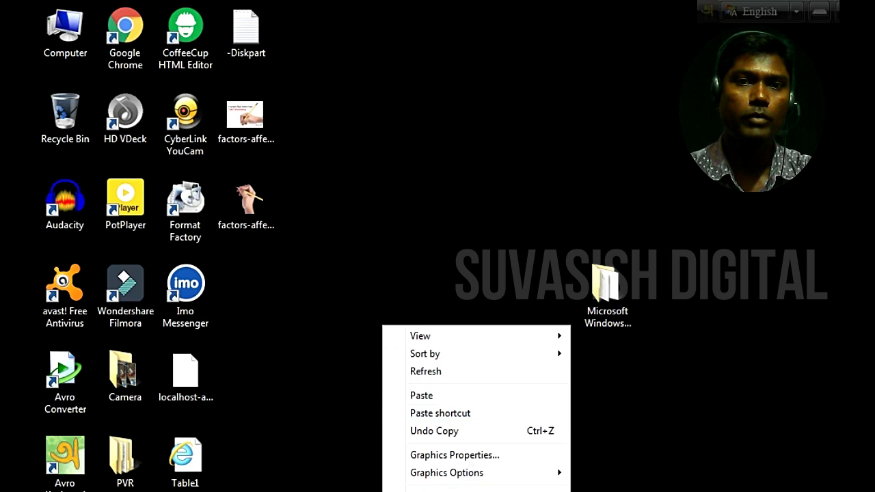
{"action": "right_click", "coordinate": [68, 42]}
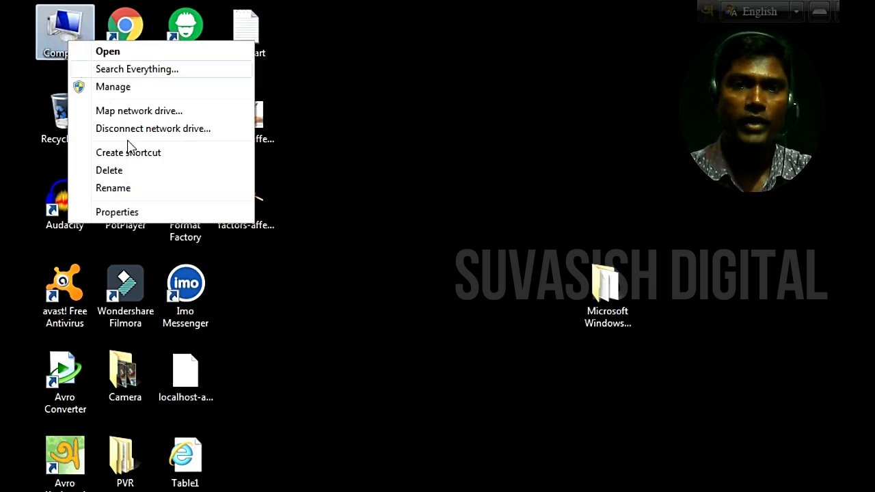
{"action": "left_click", "coordinate": [164, 217]}
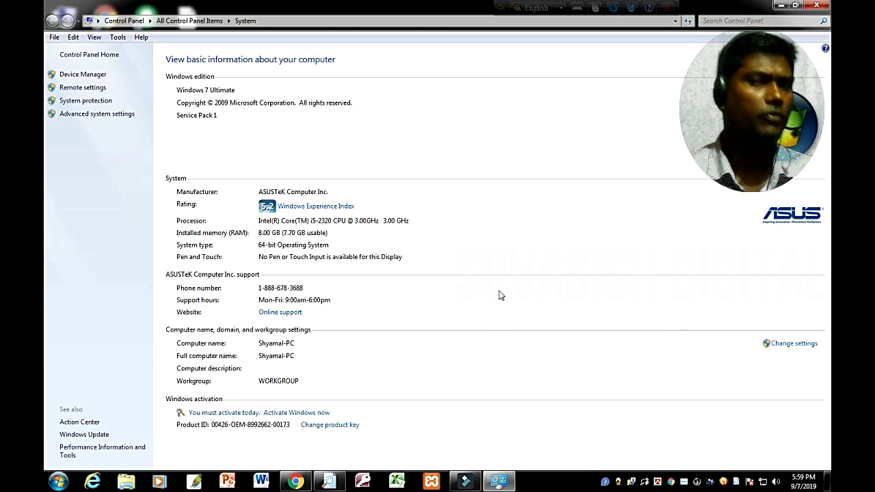
Close the System window and point out the not-genuine watermark in the corner.
{"action": "left_click", "coordinate": [819, 5]}
{"action": "right_click", "coordinate": [402, 179]}
{"action": "left_click", "coordinate": [304, 165]}
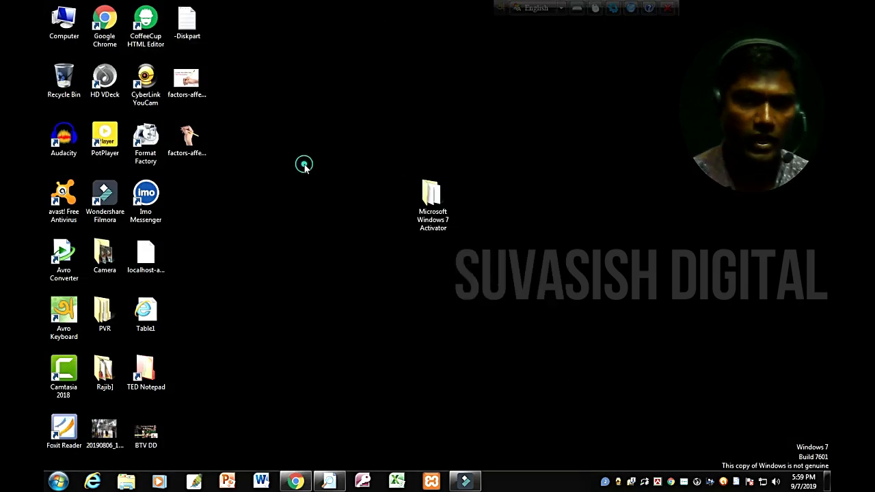
{"action": "left_click_drag", "start_coordinate": [828, 469], "coordinate": [713, 385]}
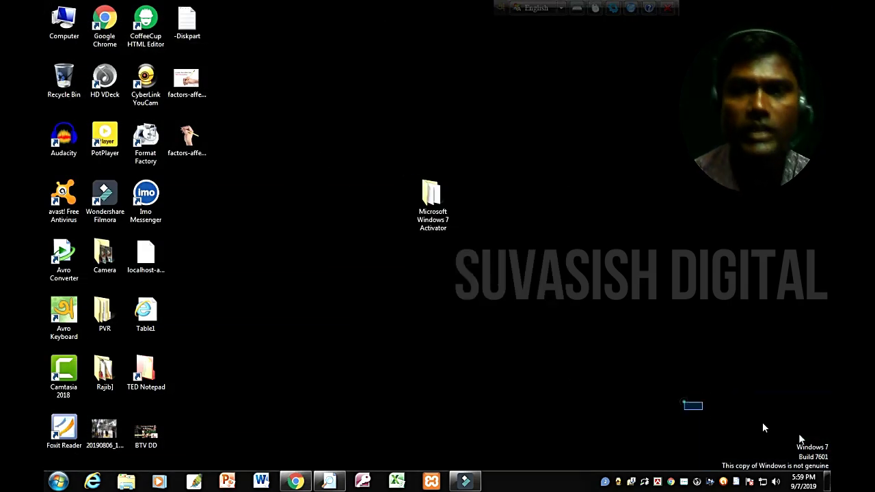
{"action": "left_click_drag", "start_coordinate": [764, 428], "coordinate": [674, 376]}
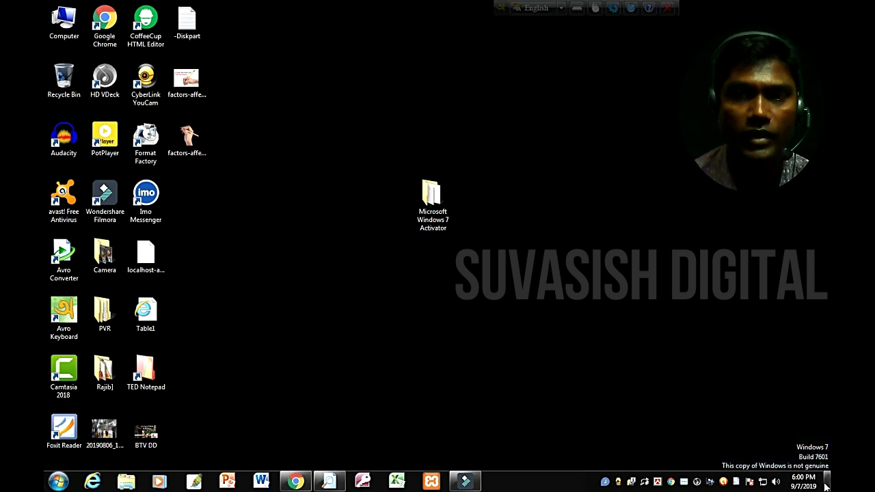
{"action": "left_click_drag", "start_coordinate": [709, 416], "coordinate": [830, 478]}
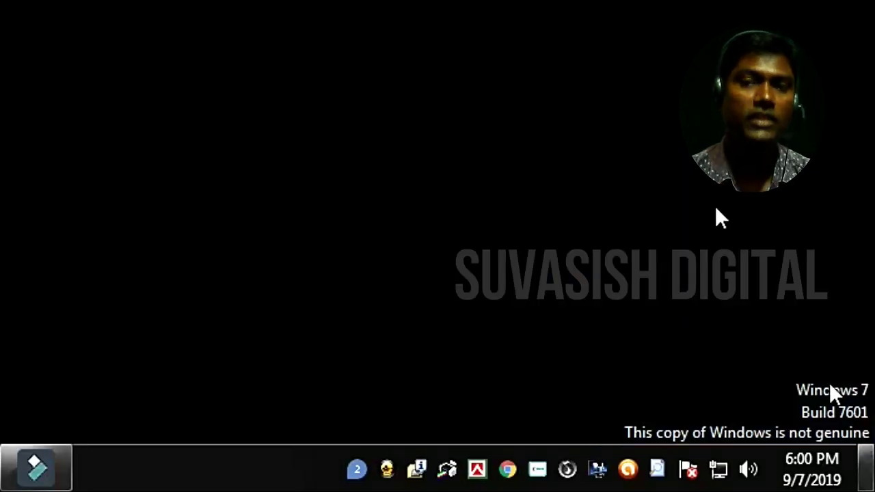
Open and dismiss the desktop context menu twice.
{"action": "right_click", "coordinate": [351, 2]}
{"action": "left_click", "coordinate": [328, 4]}
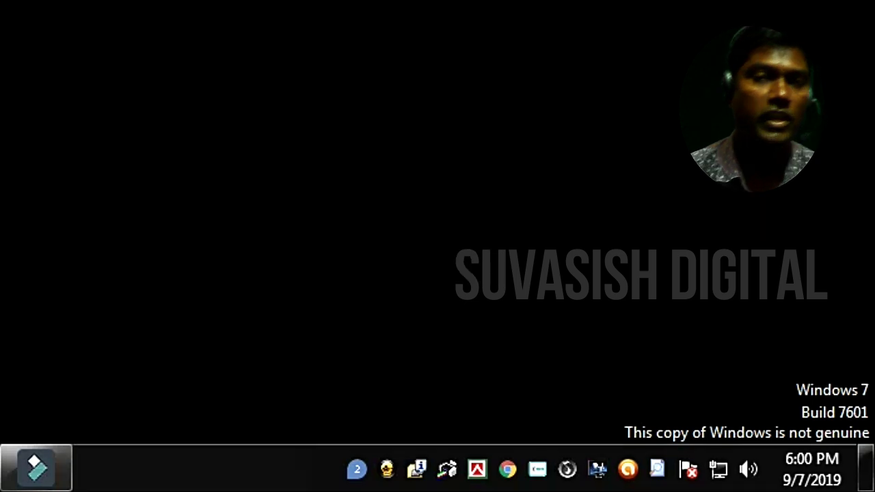
{"action": "right_click", "coordinate": [309, 6]}
{"action": "left_click", "coordinate": [309, 3]}
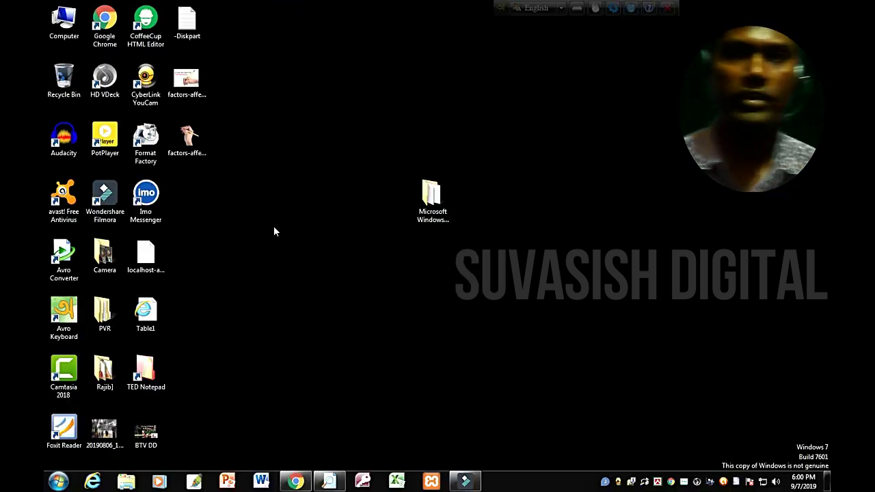
Refresh the desktop five times in a row.
{"action": "right_click", "coordinate": [234, 190]}
{"action": "left_click", "coordinate": [285, 223]}
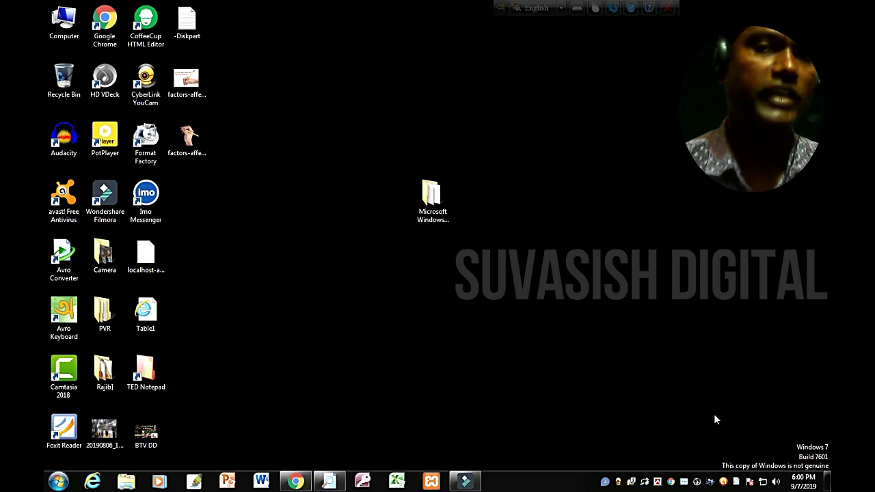
{"action": "right_click", "coordinate": [304, 239]}
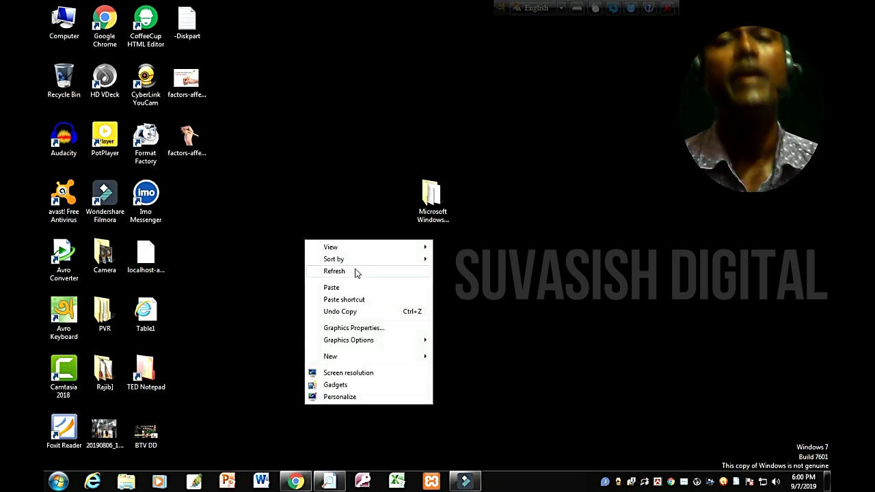
{"action": "left_click", "coordinate": [355, 271]}
{"action": "right_click", "coordinate": [261, 239]}
{"action": "left_click", "coordinate": [301, 272]}
{"action": "right_click", "coordinate": [232, 248]}
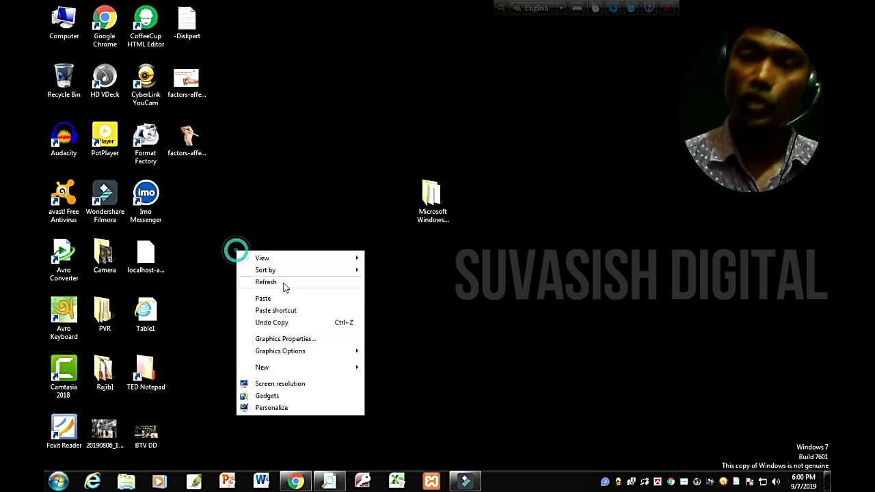
{"action": "left_click", "coordinate": [277, 282]}
{"action": "right_click", "coordinate": [222, 239]}
{"action": "left_click", "coordinate": [267, 273]}
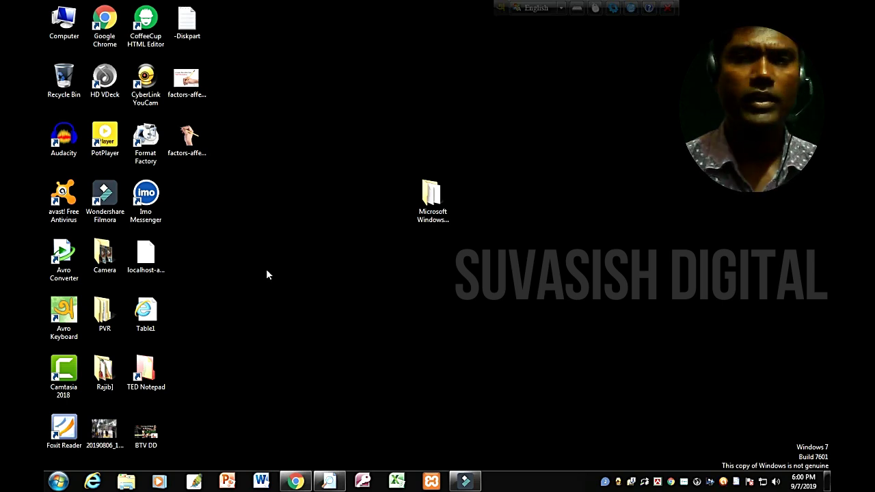
Refresh the desktop three more times and select the Microsoft Windows 7 Activator folder.
{"action": "right_click", "coordinate": [274, 218]}
{"action": "left_click", "coordinate": [314, 248]}
{"action": "right_click", "coordinate": [235, 203]}
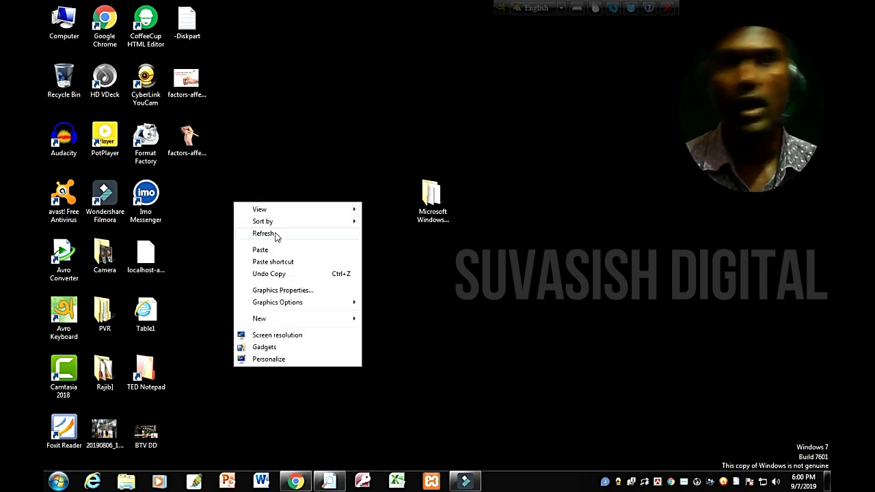
{"action": "left_click", "coordinate": [276, 235]}
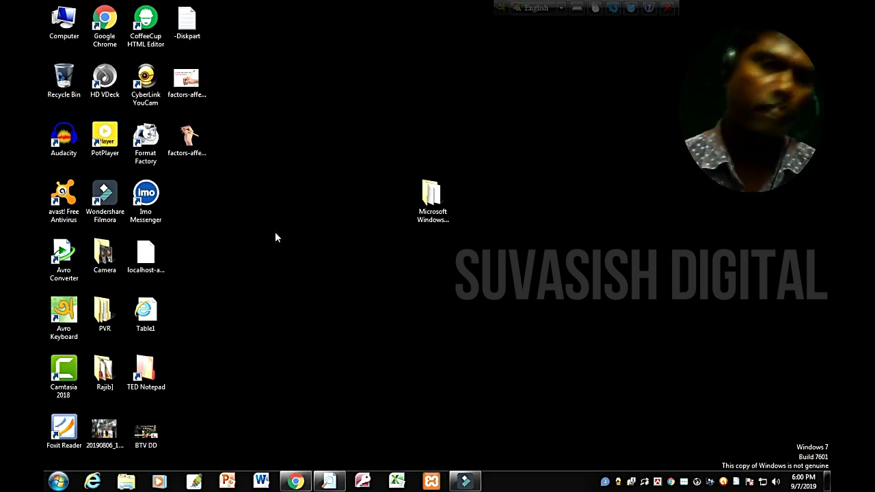
{"action": "right_click", "coordinate": [286, 194]}
{"action": "left_click", "coordinate": [330, 224]}
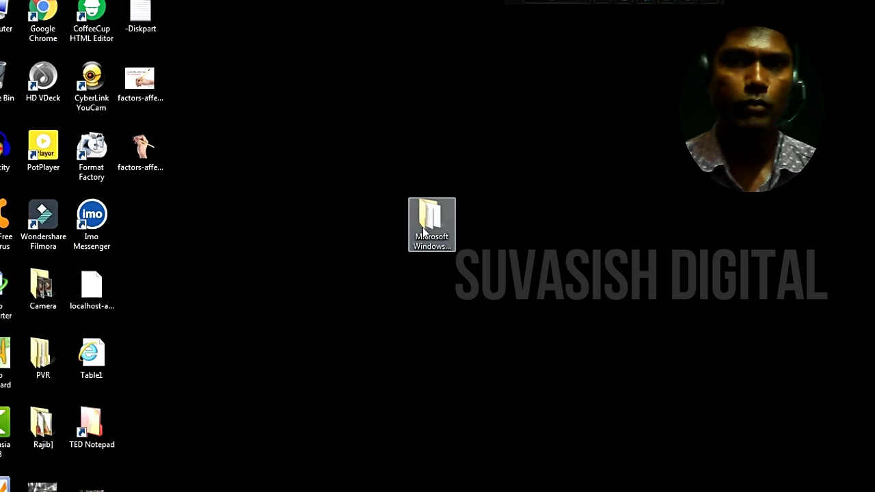
{"action": "mouse_move", "coordinate": [435, 224]}
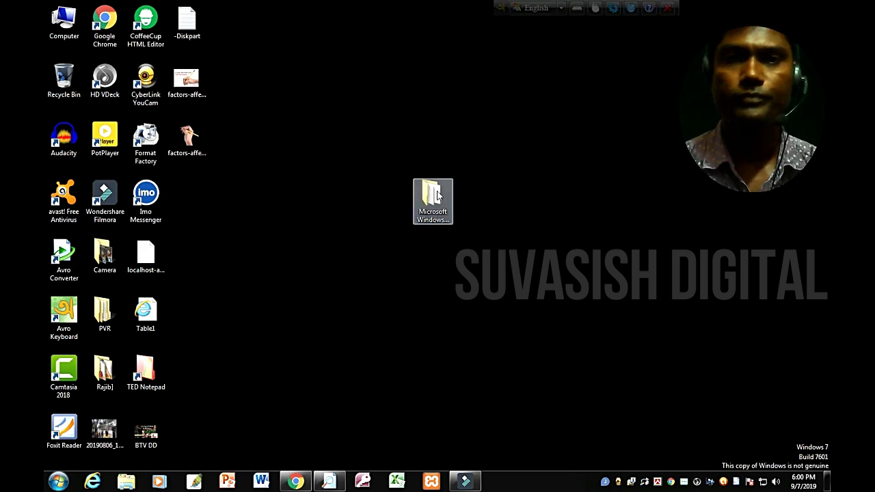
{"action": "left_click", "coordinate": [433, 198]}
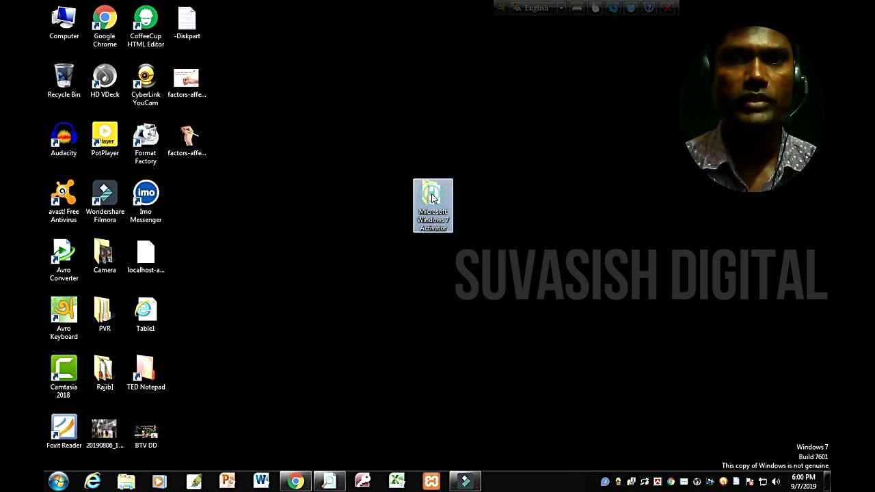
Open the Microsoft Windows 7 Activator folder, launch RemoveWAT 2.2.5, and move its window right.
{"action": "double_click", "coordinate": [432, 197]}
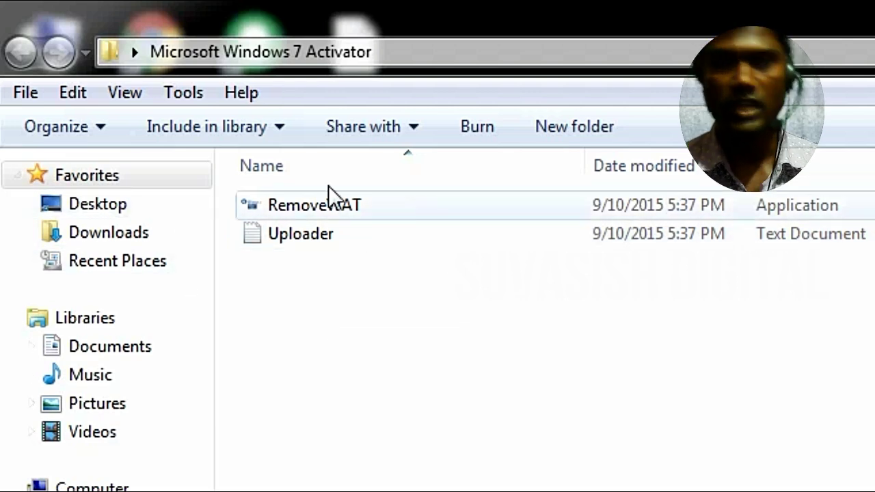
{"action": "left_click", "coordinate": [337, 214]}
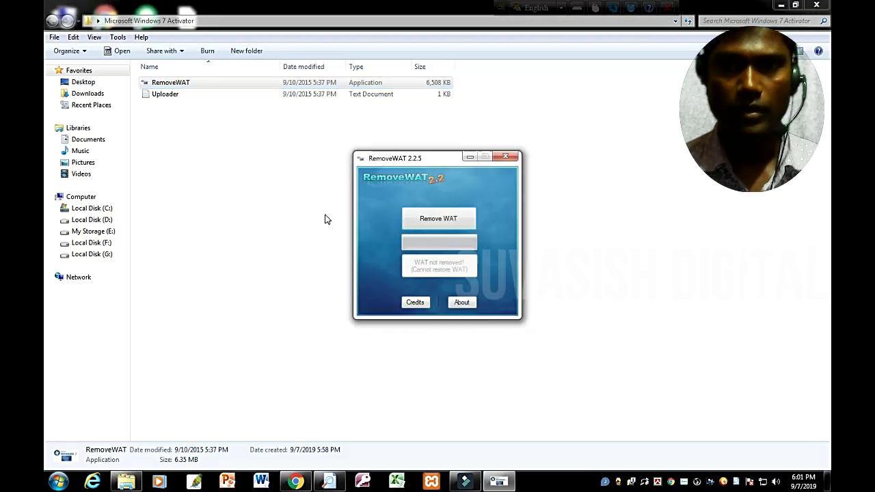
{"action": "mouse_move", "coordinate": [457, 164]}
{"action": "left_mouse_down"}
{"action": "mouse_move", "coordinate": [264, 211]}
{"action": "mouse_move", "coordinate": [455, 159]}
{"action": "left_mouse_up"}
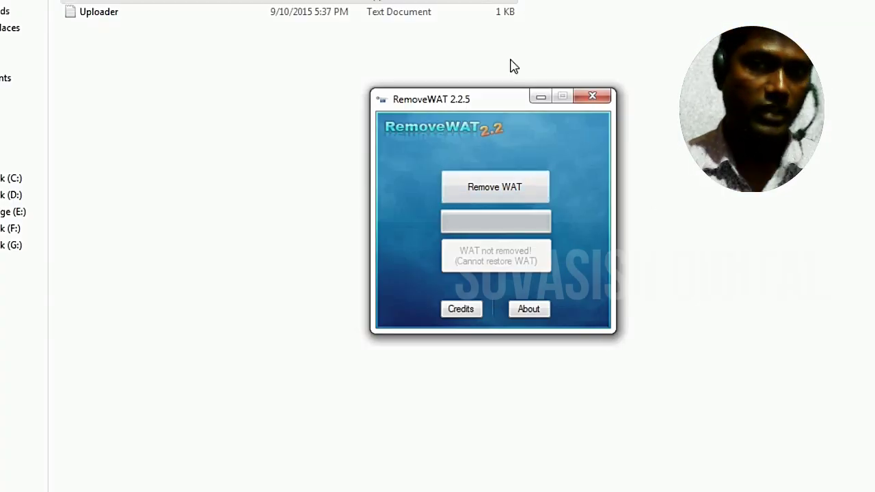
{"action": "left_click_drag", "start_coordinate": [487, 104], "coordinate": [591, 124]}
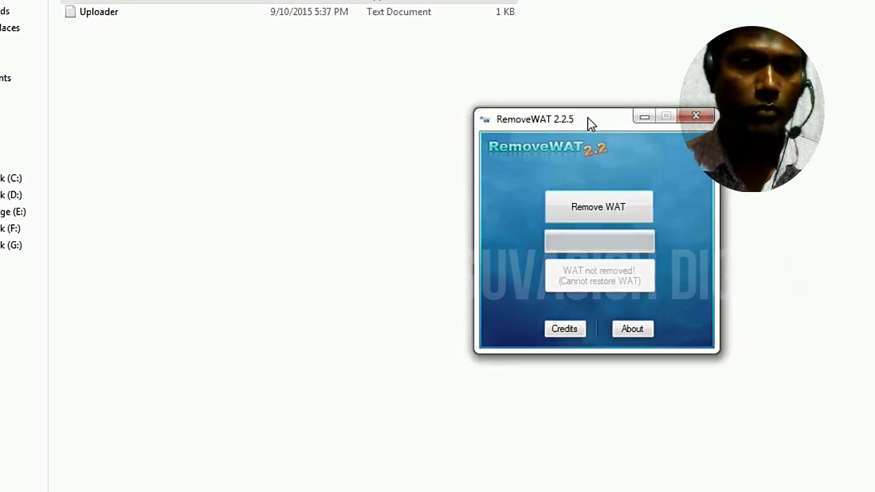
Run Remove WAT, confirm the installation, and accept the reboot once it completes.
{"action": "left_click", "coordinate": [599, 213]}
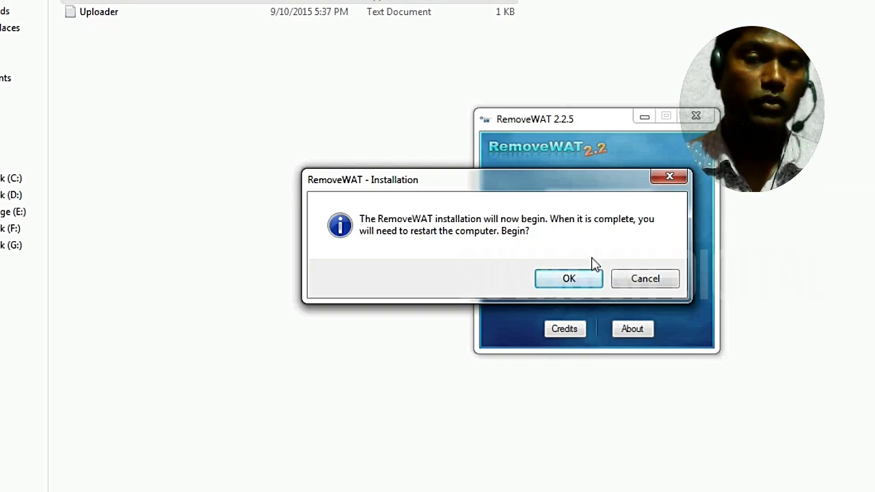
{"action": "left_click_drag", "start_coordinate": [457, 178], "coordinate": [474, 176]}
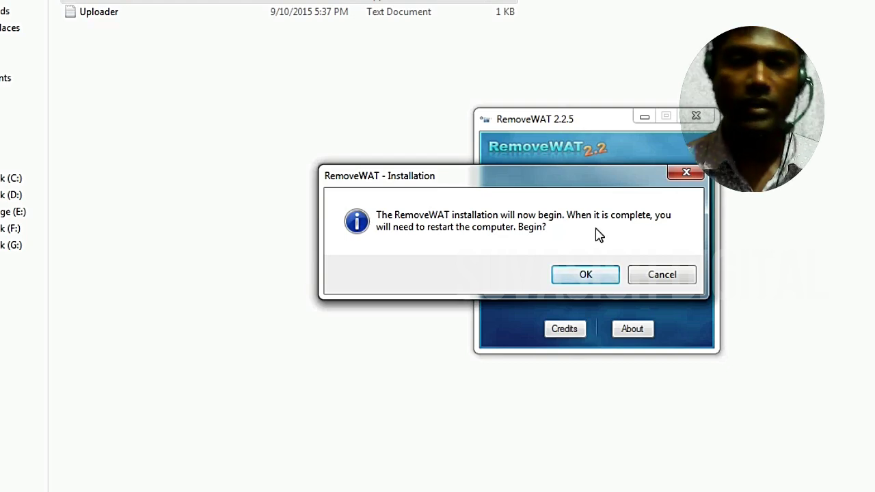
{"action": "left_click", "coordinate": [583, 277]}
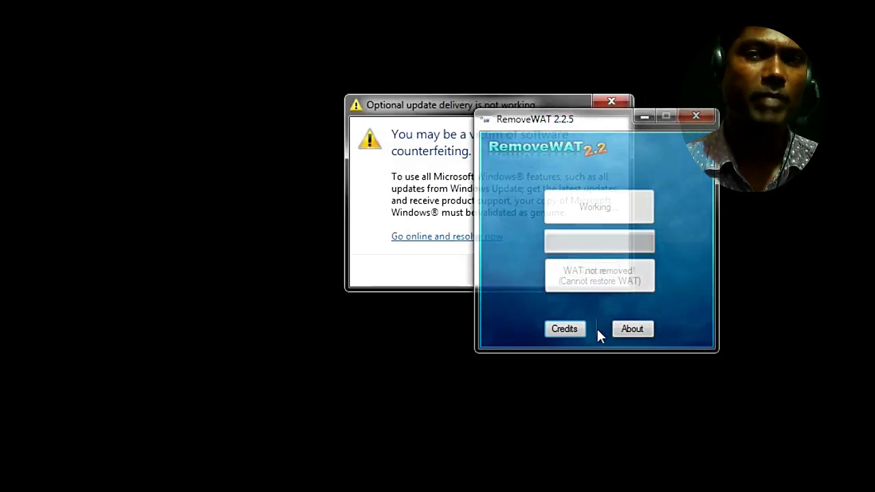
{"action": "left_click_drag", "start_coordinate": [417, 101], "coordinate": [280, 112]}
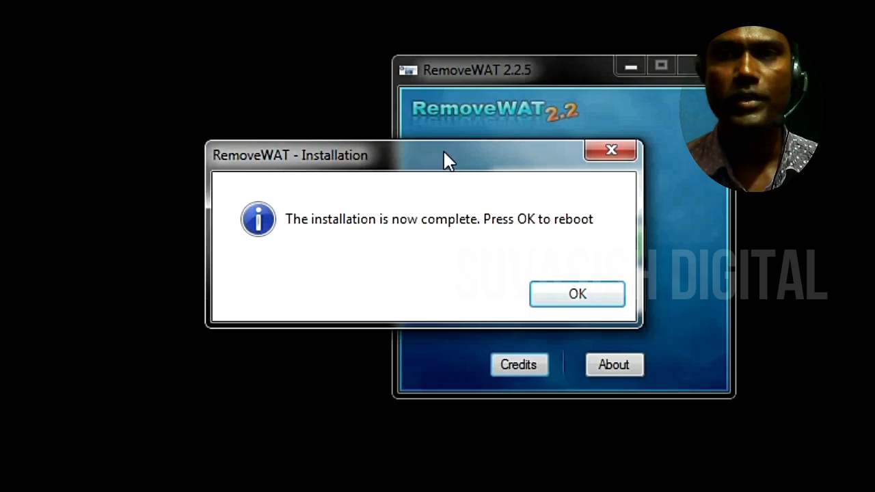
{"action": "left_click_drag", "start_coordinate": [416, 166], "coordinate": [286, 168]}
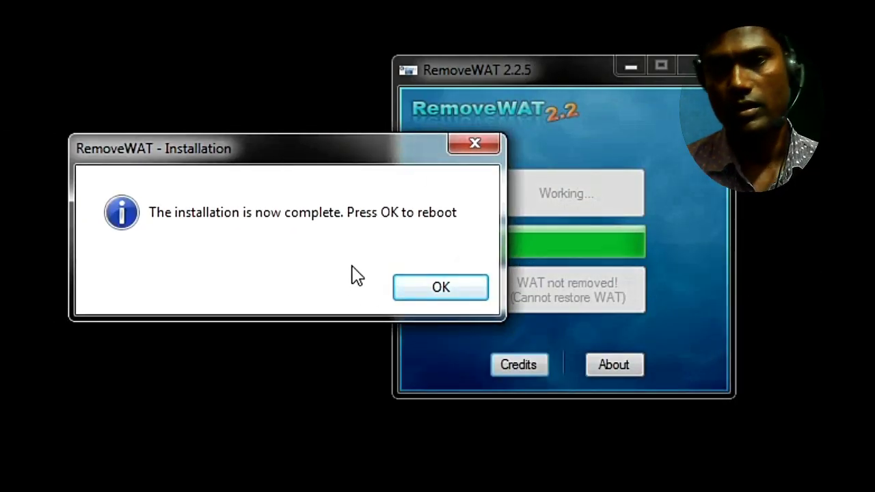
{"action": "left_click", "coordinate": [438, 288]}
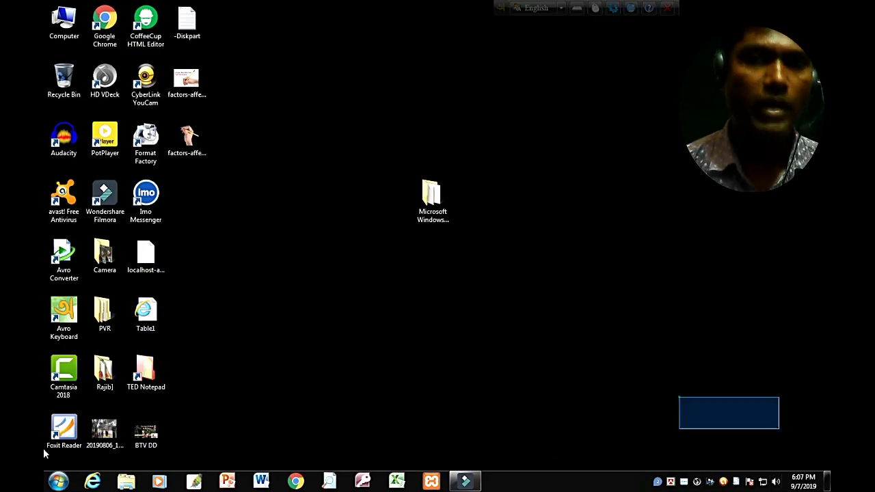
Refresh the desktop three times after the reboot.
{"action": "left_click_drag", "start_coordinate": [667, 378], "coordinate": [830, 469]}
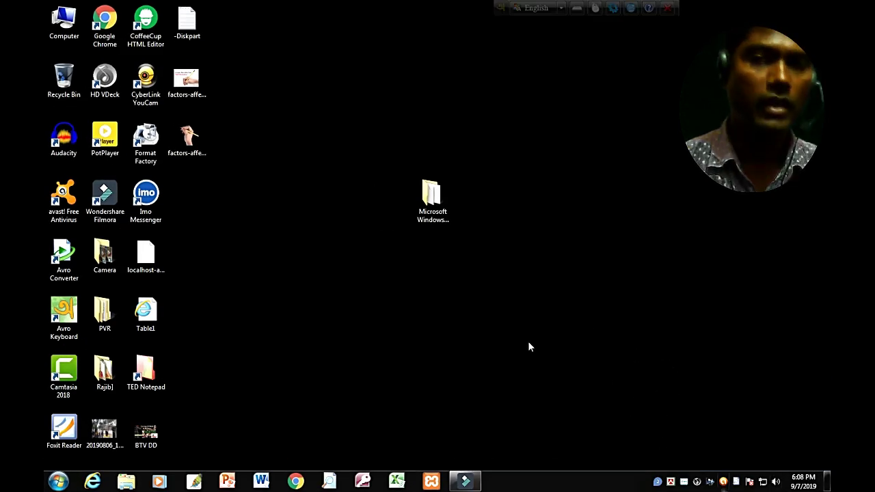
{"action": "right_click", "coordinate": [419, 271]}
{"action": "left_click", "coordinate": [461, 302]}
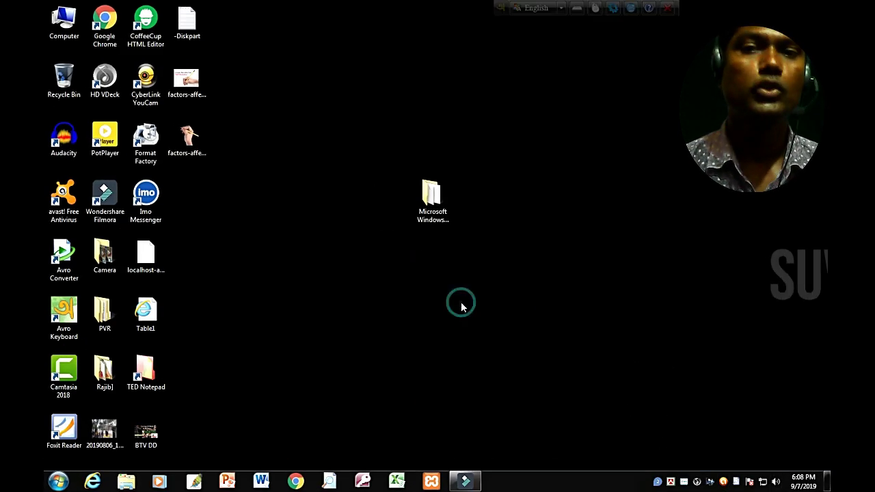
{"action": "right_click", "coordinate": [366, 267]}
{"action": "left_click", "coordinate": [415, 296]}
{"action": "right_click", "coordinate": [320, 259]}
{"action": "left_click", "coordinate": [349, 290]}
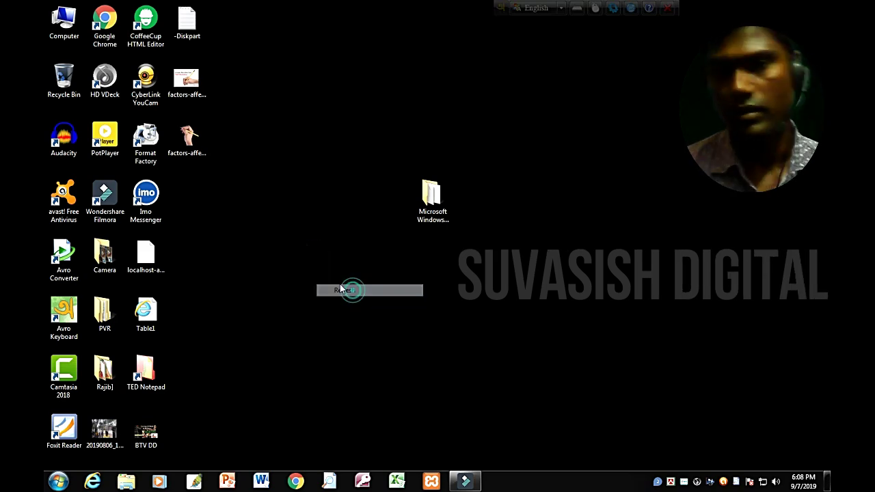
Open Computer's Properties to view the i5-2320 processor, 8.00 GB RAM and 64-bit system.
{"action": "right_click", "coordinate": [67, 32]}
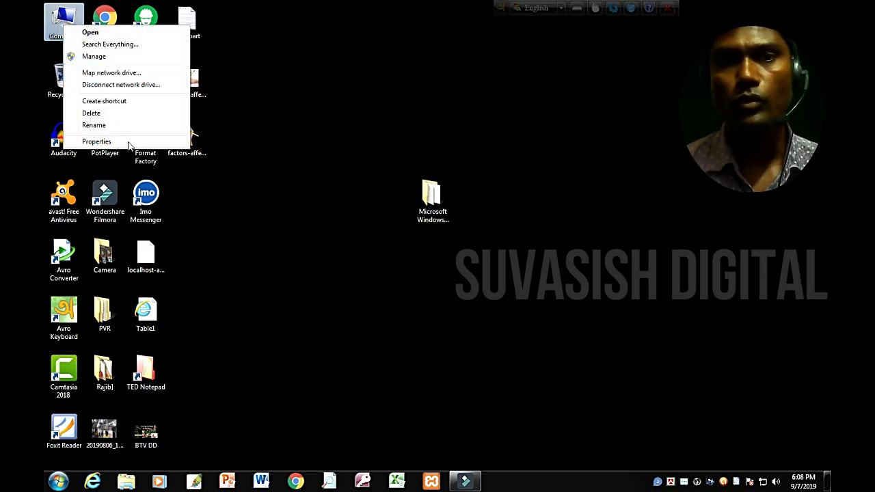
{"action": "left_click", "coordinate": [97, 142]}
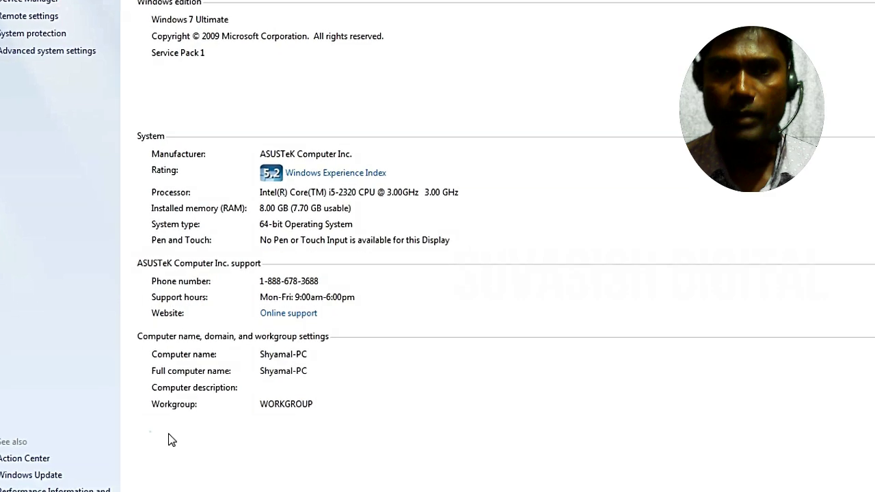
{"action": "left_click", "coordinate": [168, 432]}
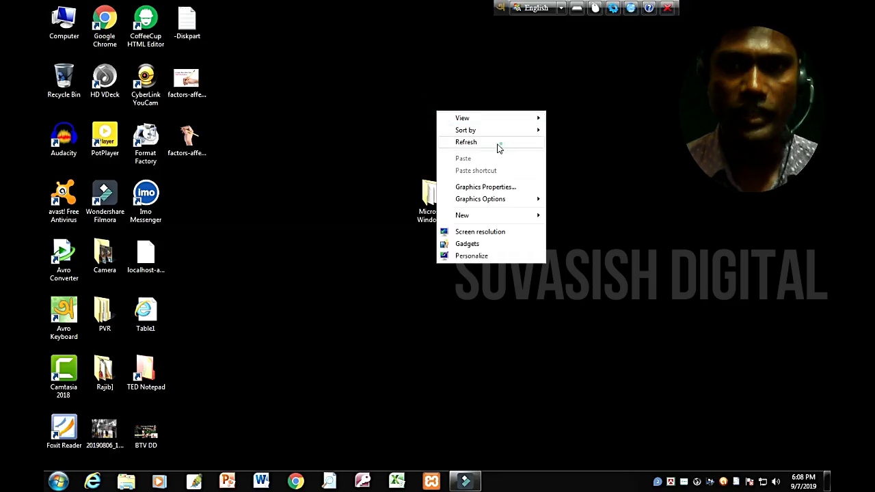
{"action": "right_click", "coordinate": [349, 99]}
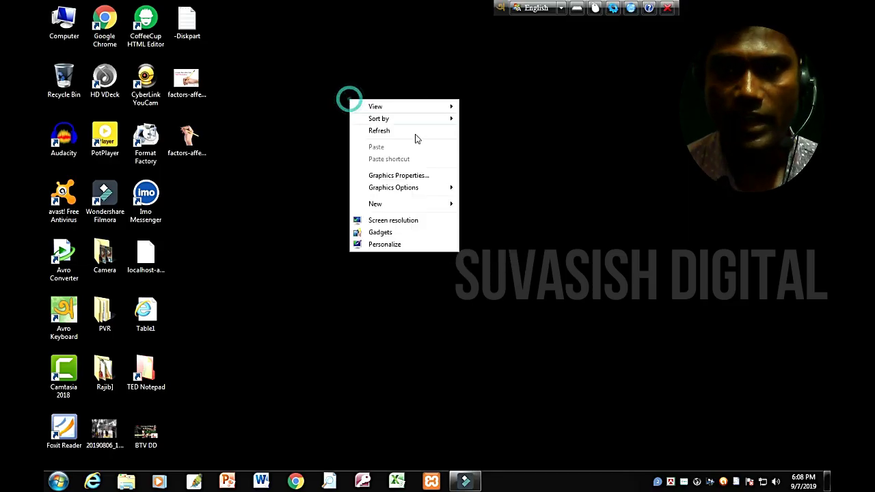
{"action": "right_click", "coordinate": [308, 86]}
{"action": "left_click", "coordinate": [369, 122]}
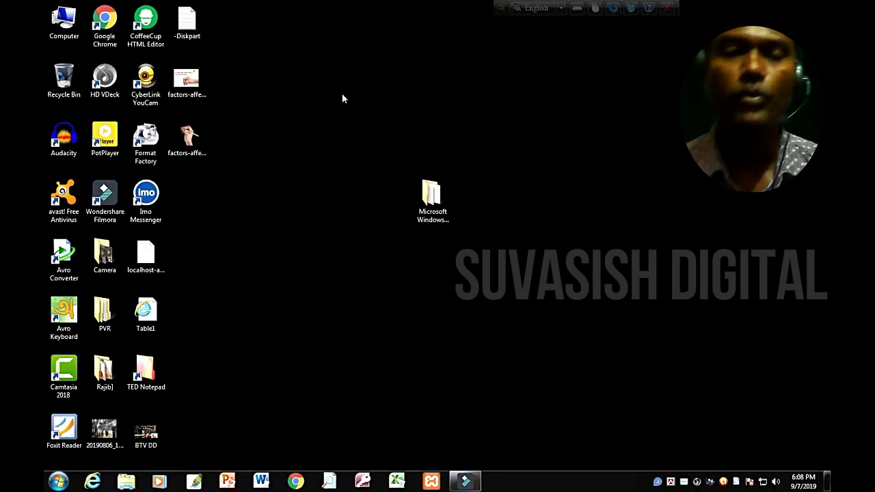
{"action": "right_click", "coordinate": [346, 63]}
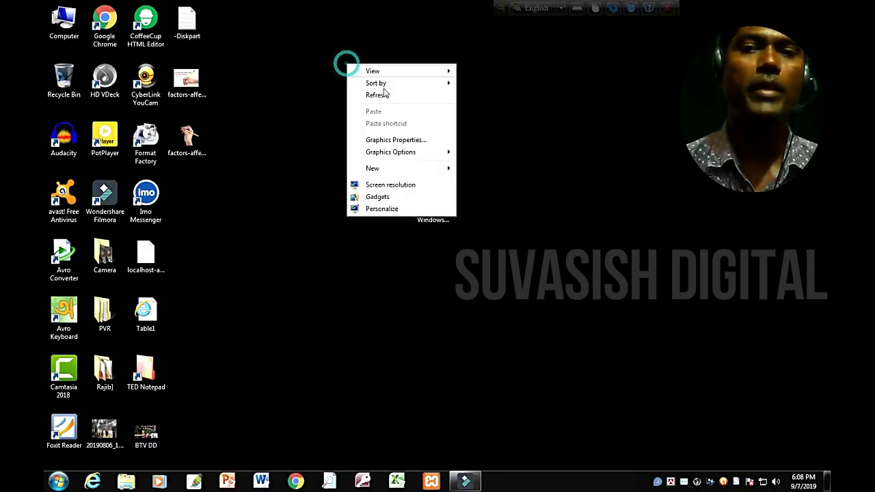
{"action": "right_click", "coordinate": [327, 78]}
{"action": "left_click", "coordinate": [373, 111]}
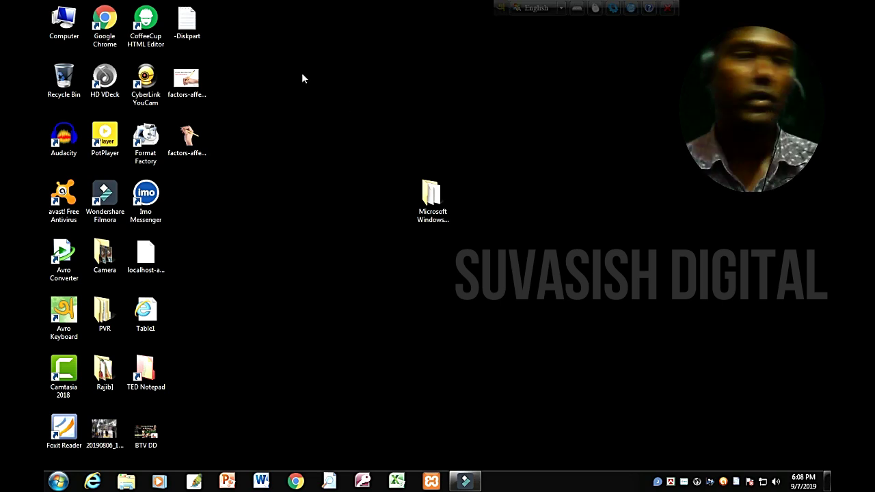
{"action": "right_click", "coordinate": [302, 74]}
{"action": "left_click", "coordinate": [364, 112]}
{"action": "right_click", "coordinate": [287, 80]}
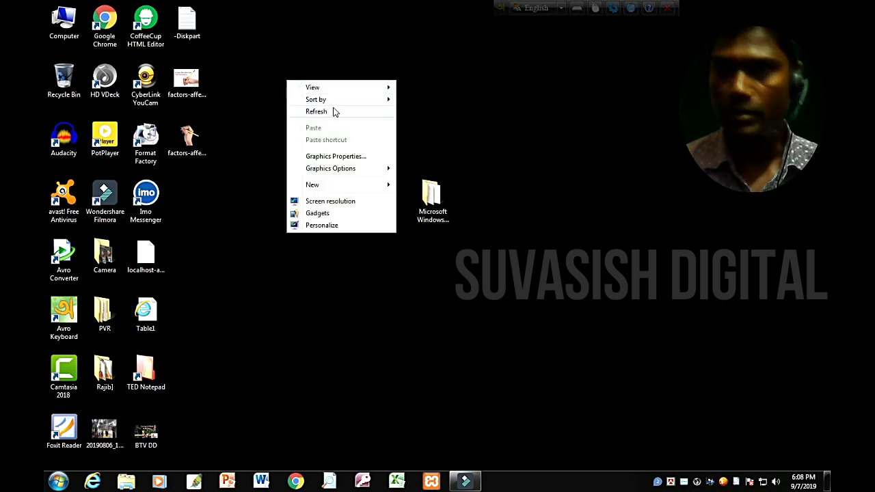
{"action": "left_click", "coordinate": [335, 112]}
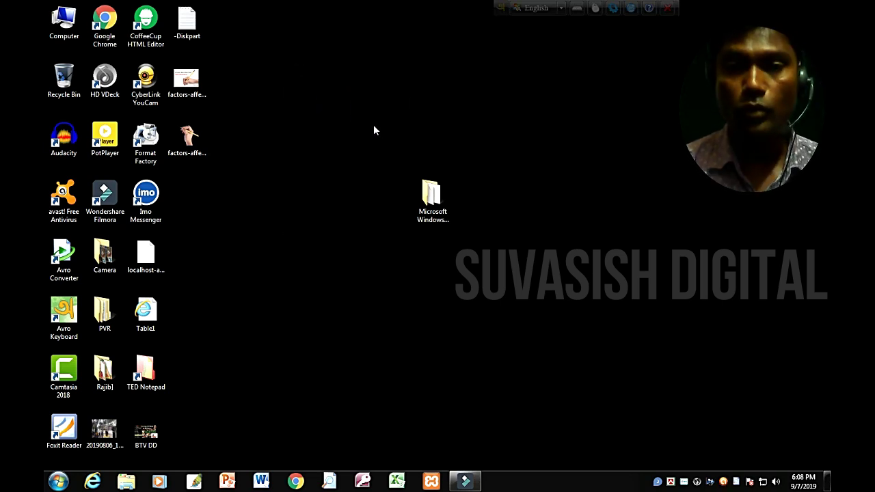
{"action": "right_click", "coordinate": [684, 482]}
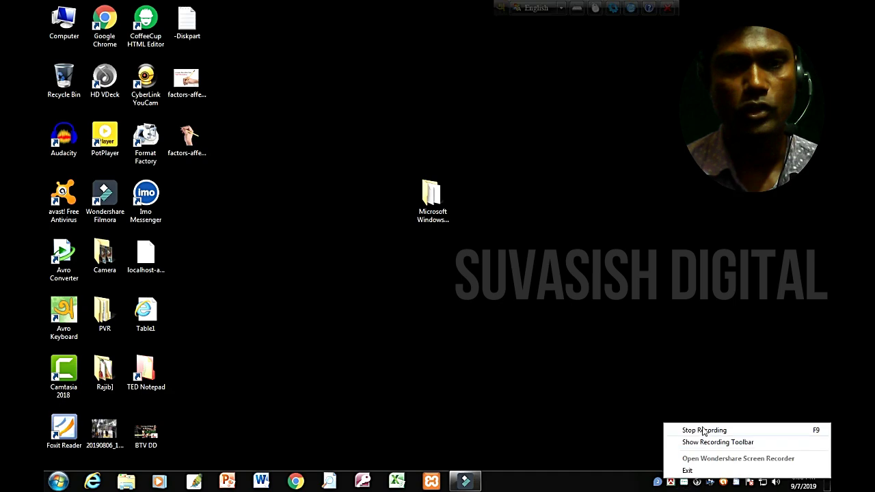